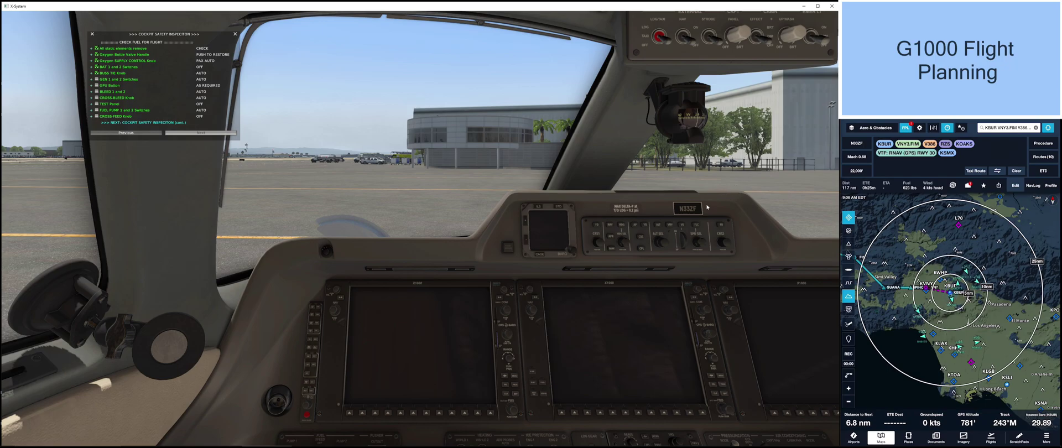
- Open the ground power unit panel, connect external ground power, and switch on GPU power at the electrical panel
{"action": "left_click", "coordinate": [688, 208]}
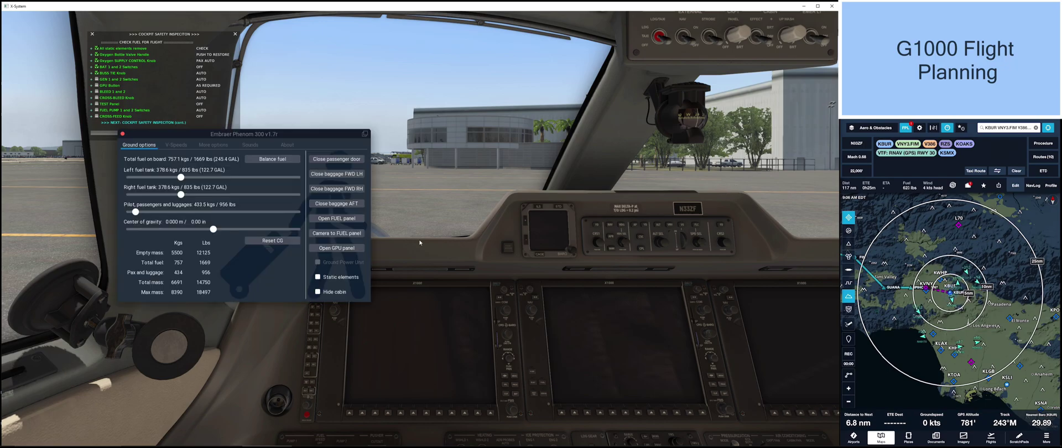
{"action": "left_click", "coordinate": [317, 249]}
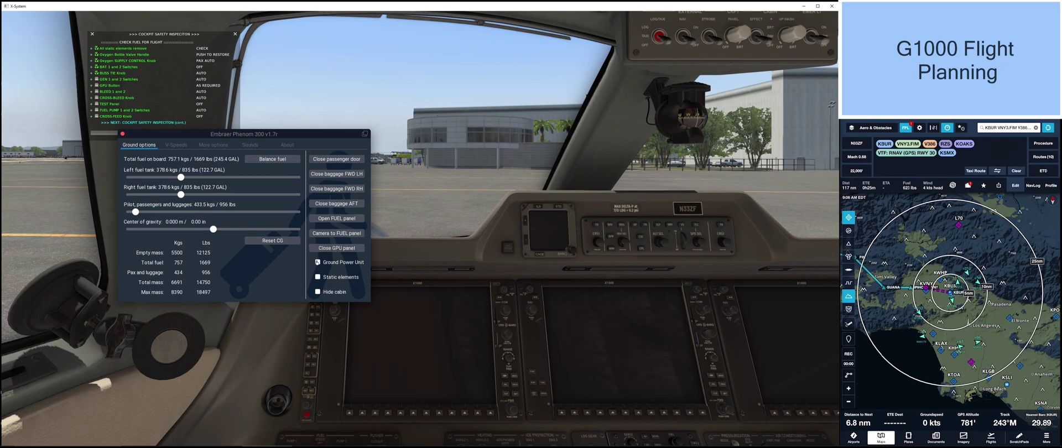
{"action": "left_click", "coordinate": [122, 134]}
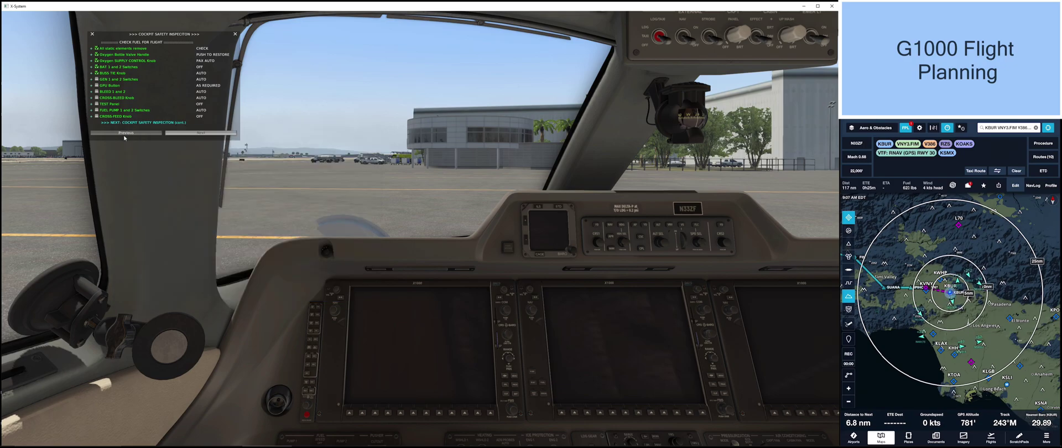
{"action": "key", "text": "KP_2"}
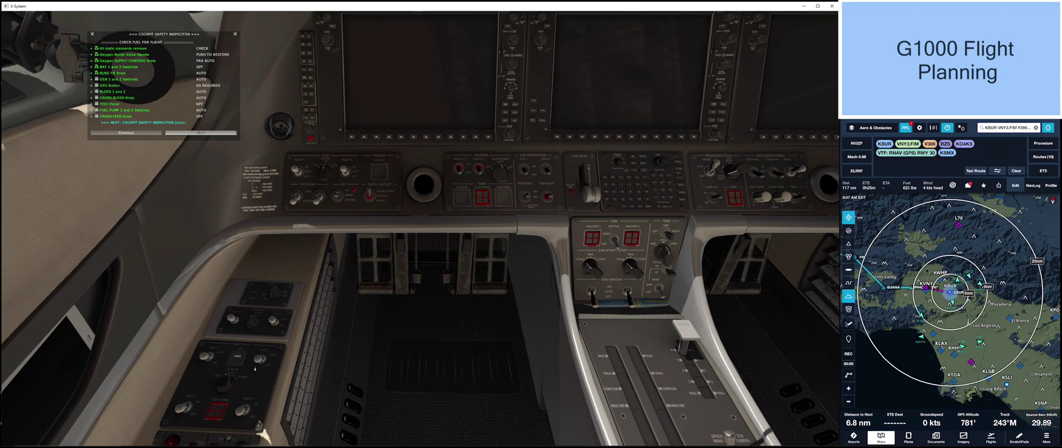
{"action": "left_click", "coordinate": [239, 363]}
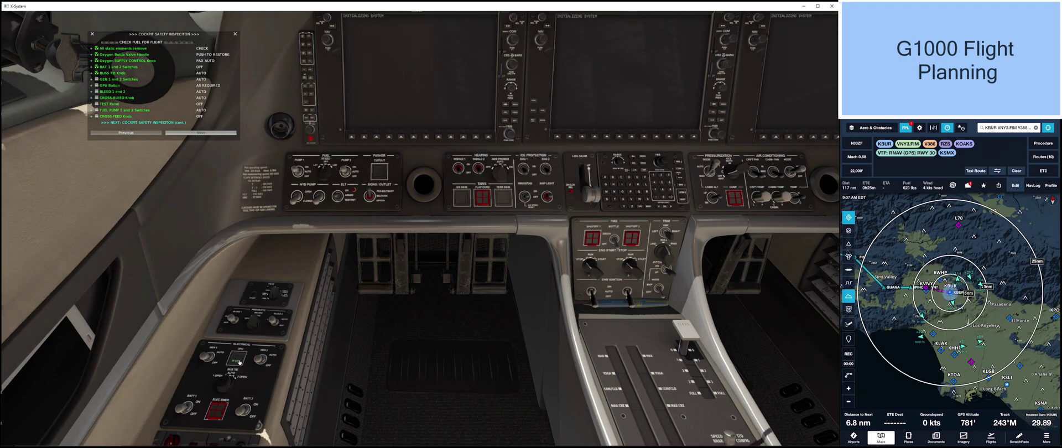
- Dismiss the center display's startup page and open the active flight plan with its selection cursor on
{"action": "key", "text": "KP_5"}
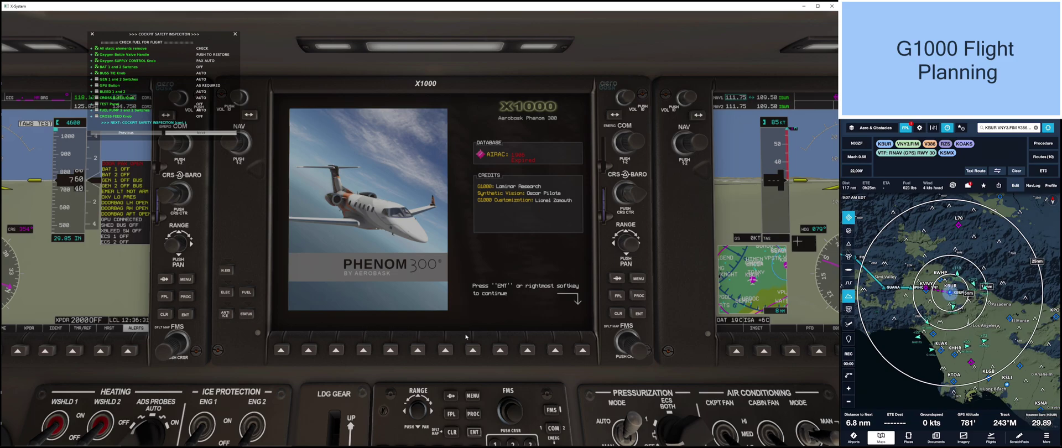
{"action": "left_click", "coordinate": [583, 351]}
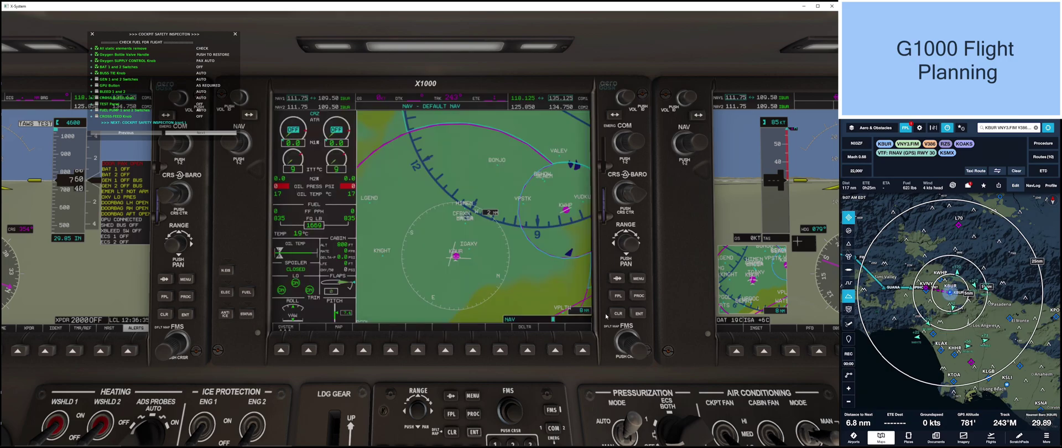
{"action": "left_click", "coordinate": [618, 296]}
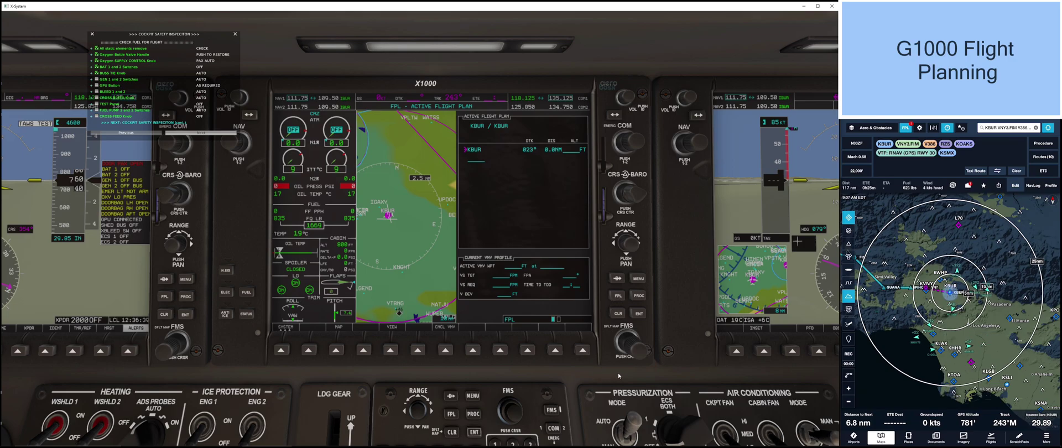
{"action": "left_click", "coordinate": [637, 349]}
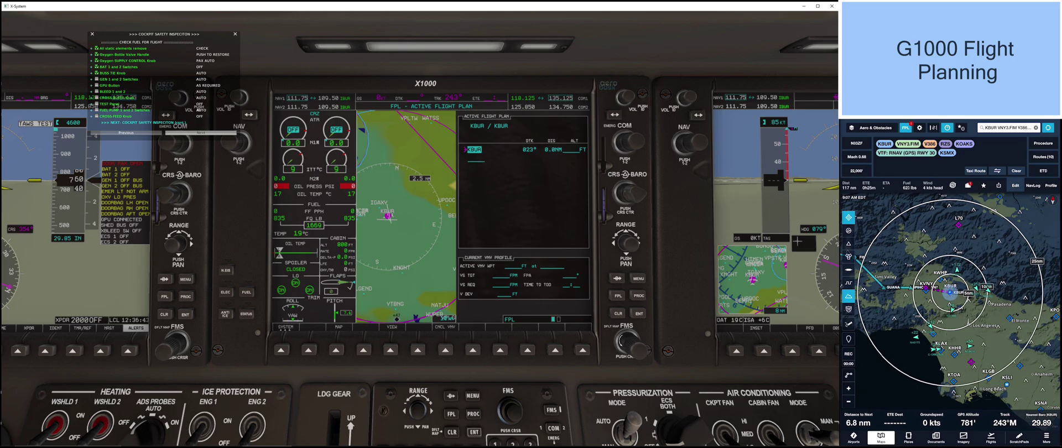
- Start loading a departure procedure for KBUR and choose VNY3
{"action": "left_click", "coordinate": [639, 296]}
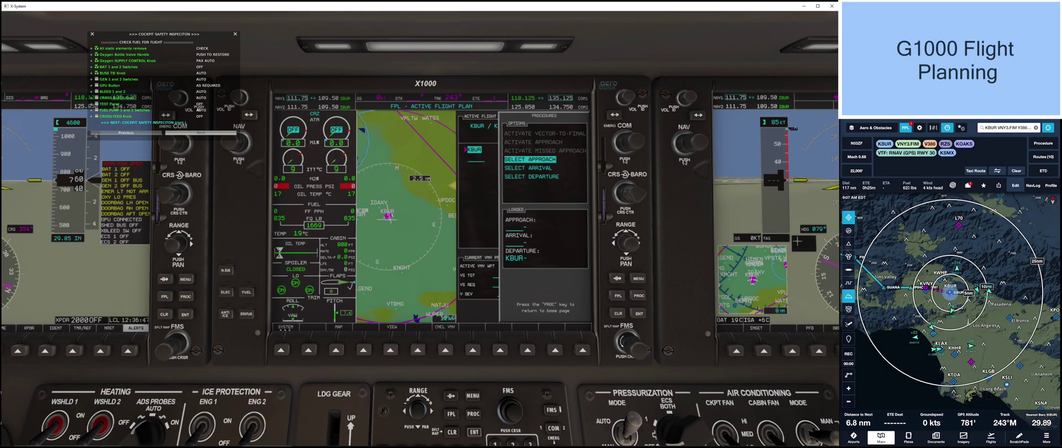
{"action": "scroll", "coordinate": [625, 340], "scroll_direction": "up", "scroll_amount": 2}
{"action": "left_click", "coordinate": [639, 313]}
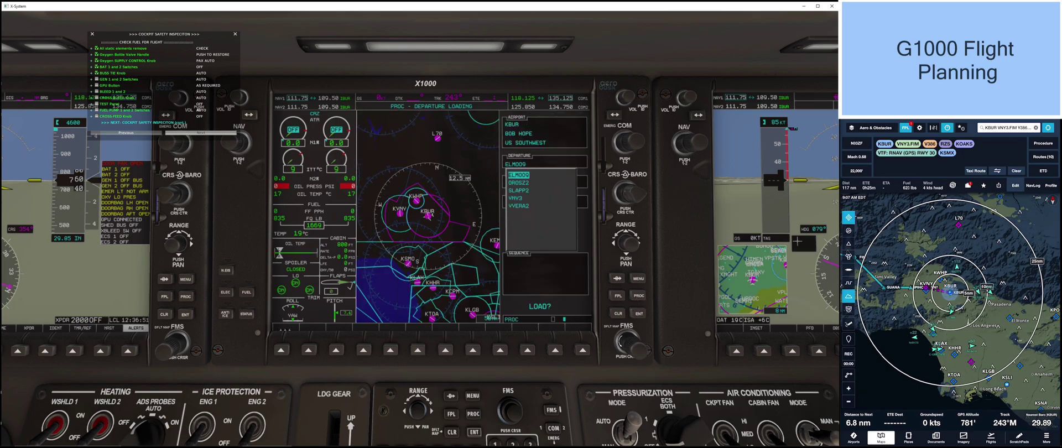
{"action": "scroll", "coordinate": [625, 343], "scroll_direction": "down", "scroll_amount": 3}
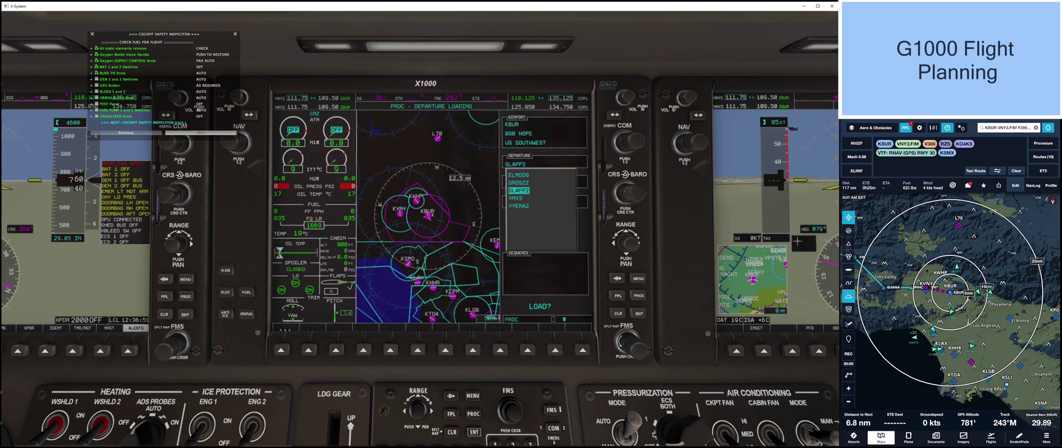
{"action": "left_click", "coordinate": [639, 314]}
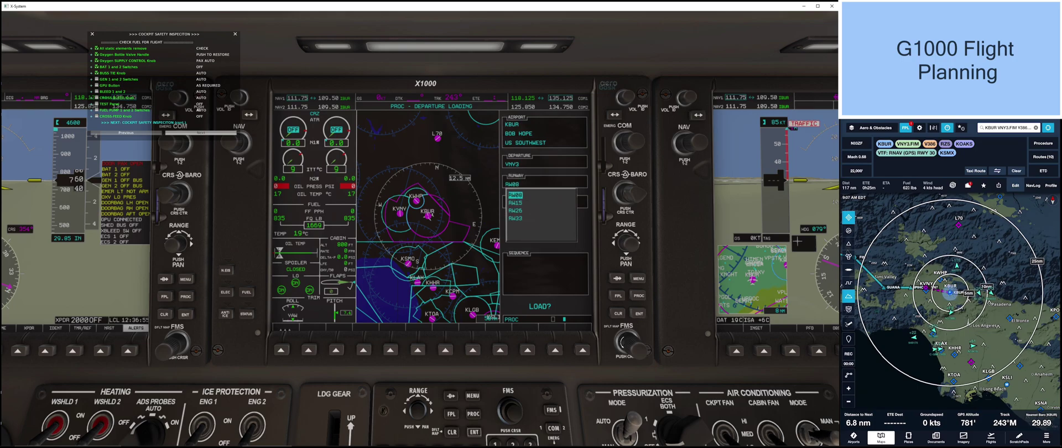
- Set the VNY3 departure to runway RW26 with the FIM transition and load it into the flight plan
{"action": "scroll", "coordinate": [625, 343], "scroll_direction": "down", "scroll_amount": 2}
{"action": "left_click", "coordinate": [641, 314]}
{"action": "scroll", "coordinate": [625, 343], "scroll_direction": "down", "scroll_amount": 1}
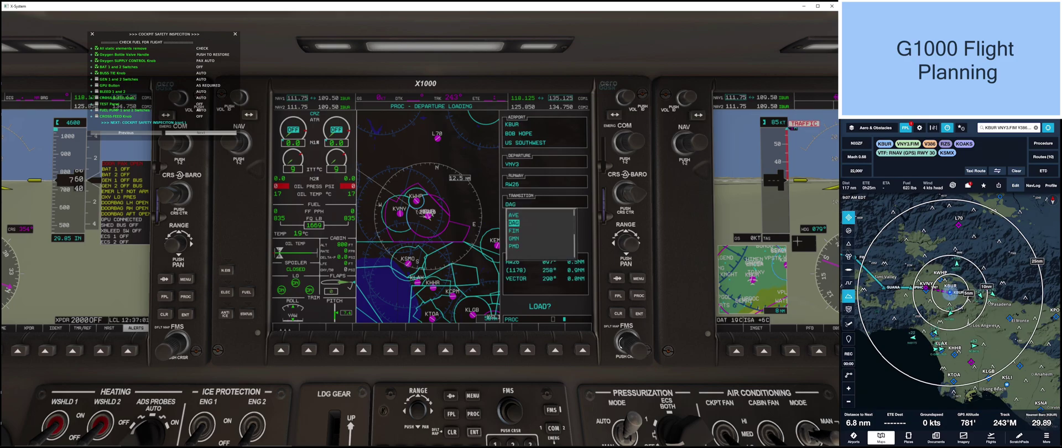
{"action": "scroll", "coordinate": [625, 343], "scroll_direction": "down", "scroll_amount": 1}
{"action": "left_click", "coordinate": [638, 315]}
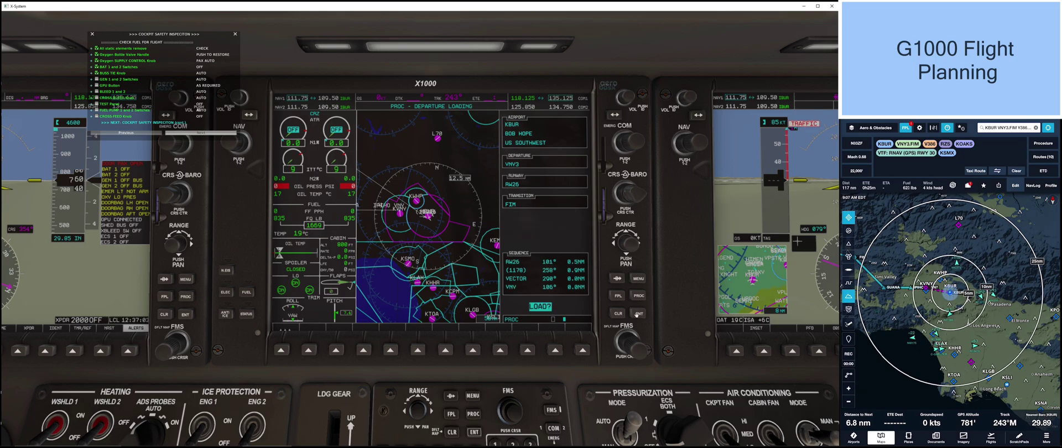
{"action": "left_click", "coordinate": [637, 315]}
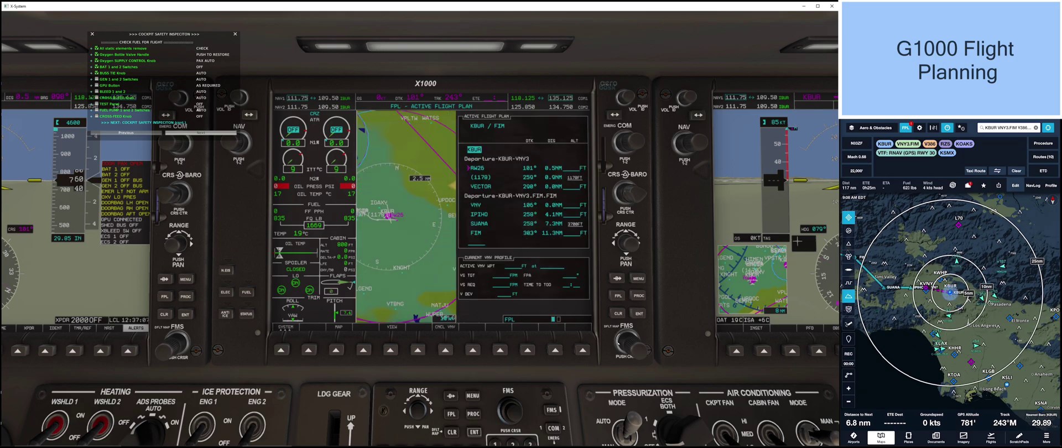
- Start loading an airway at the empty entry after FIM in the active flight plan and choose V386
{"action": "scroll", "coordinate": [619, 343], "scroll_direction": "up", "scroll_amount": 2}
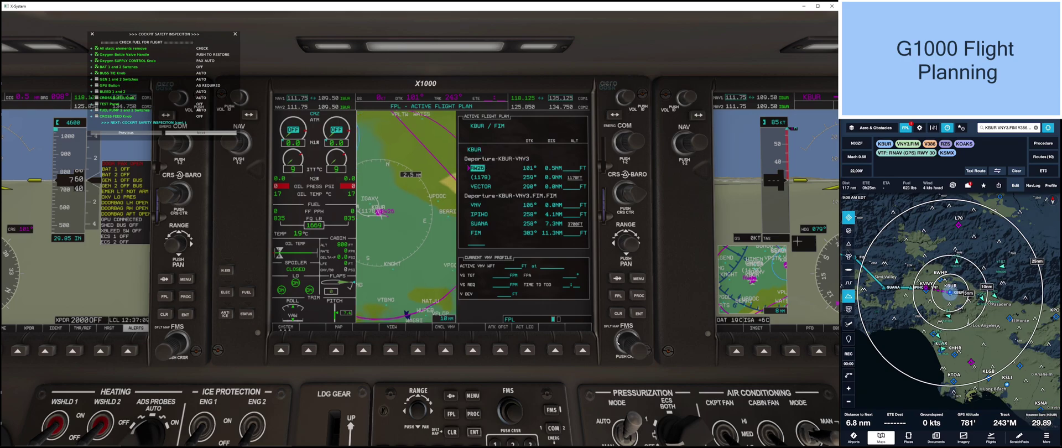
{"action": "scroll", "coordinate": [618, 343], "scroll_direction": "up", "scroll_amount": 2}
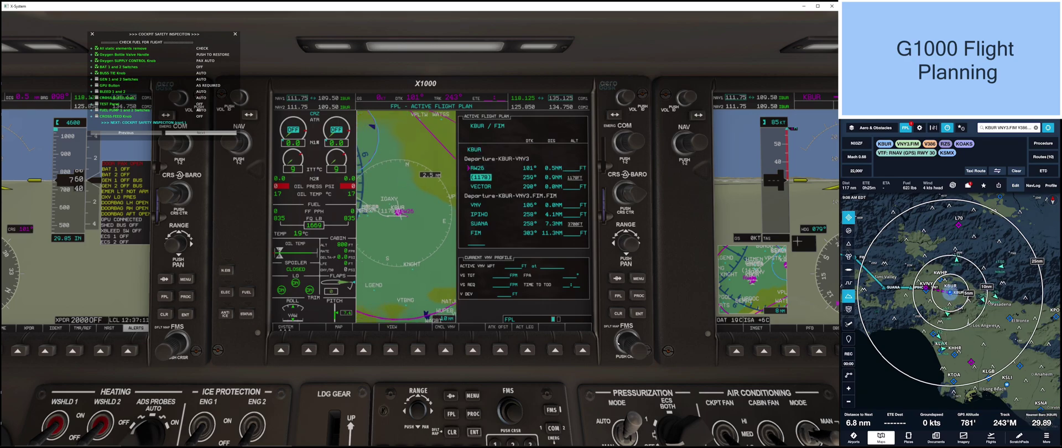
{"action": "scroll", "coordinate": [618, 343], "scroll_direction": "up", "scroll_amount": 2}
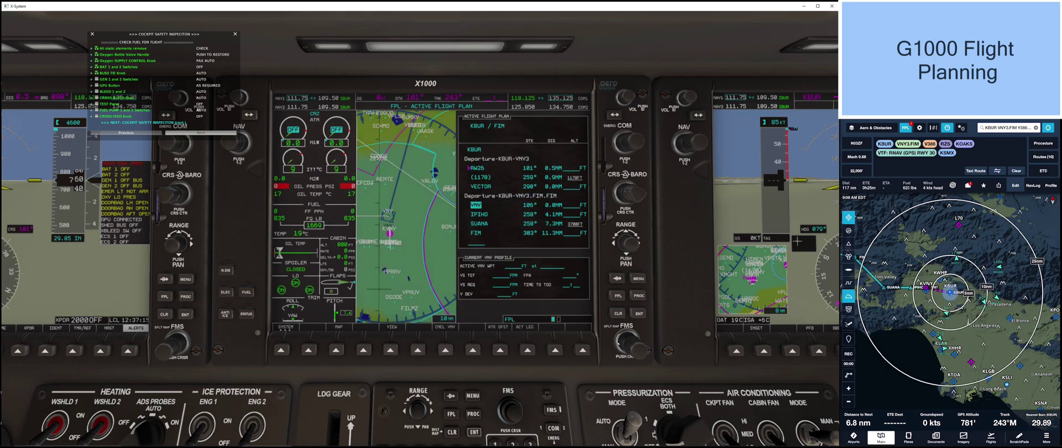
{"action": "scroll", "coordinate": [618, 343], "scroll_direction": "up", "scroll_amount": 1}
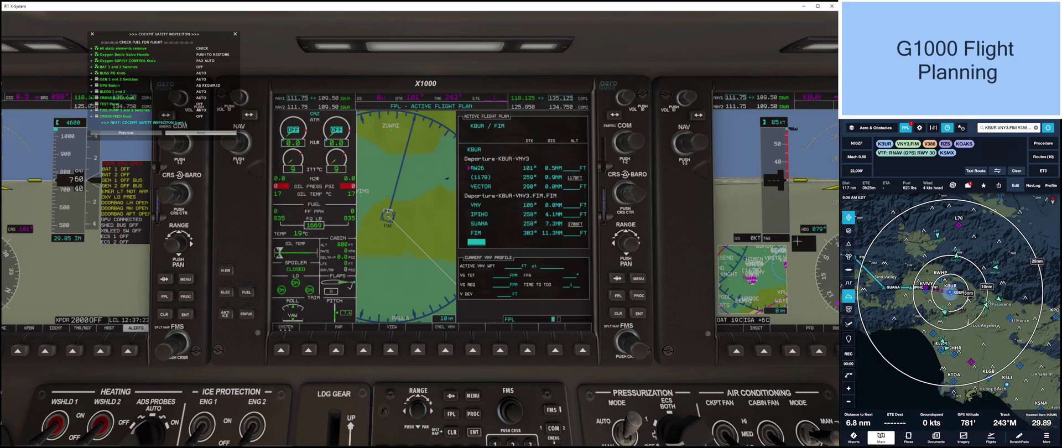
{"action": "left_click", "coordinate": [637, 280]}
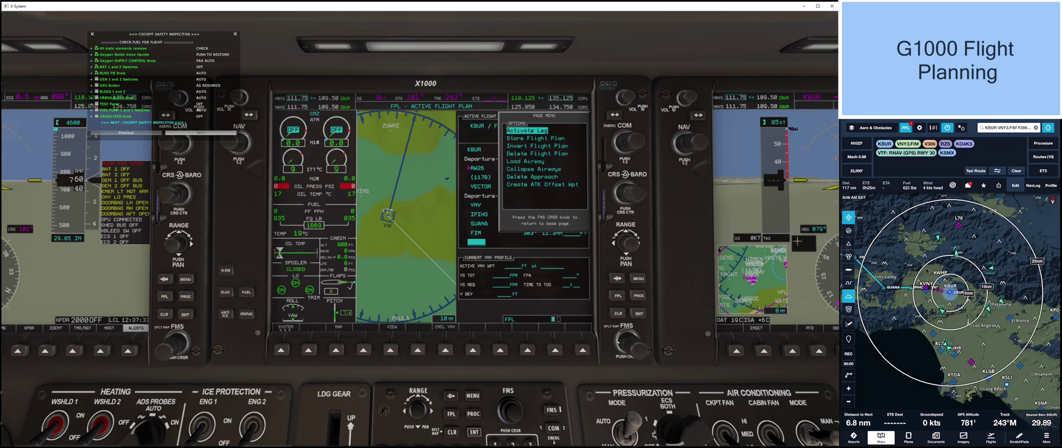
{"action": "scroll", "coordinate": [618, 340], "scroll_direction": "down", "scroll_amount": 4}
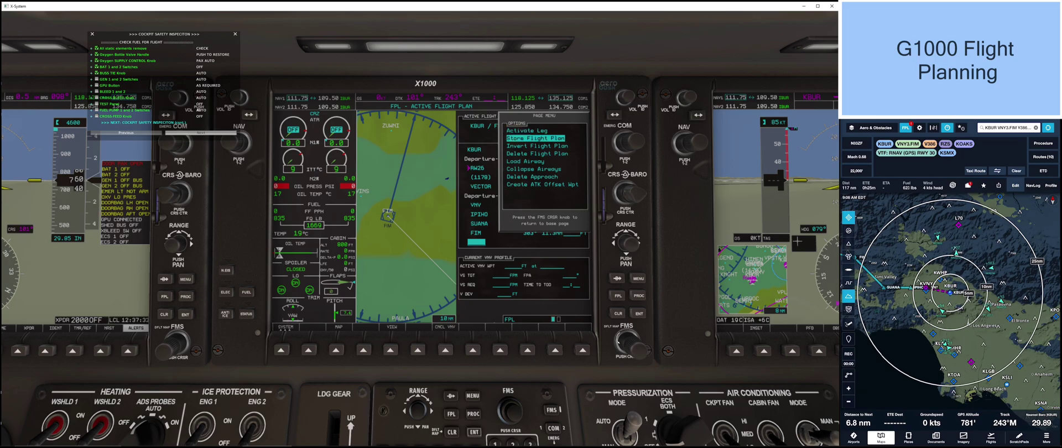
{"action": "left_click", "coordinate": [639, 313]}
{"action": "scroll", "coordinate": [635, 325], "scroll_direction": "down", "scroll_amount": 7}
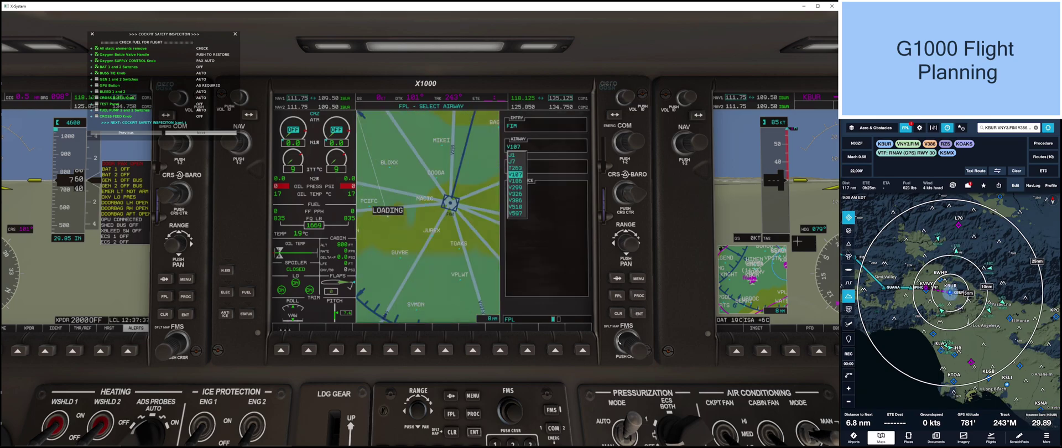
{"action": "left_click", "coordinate": [639, 314]}
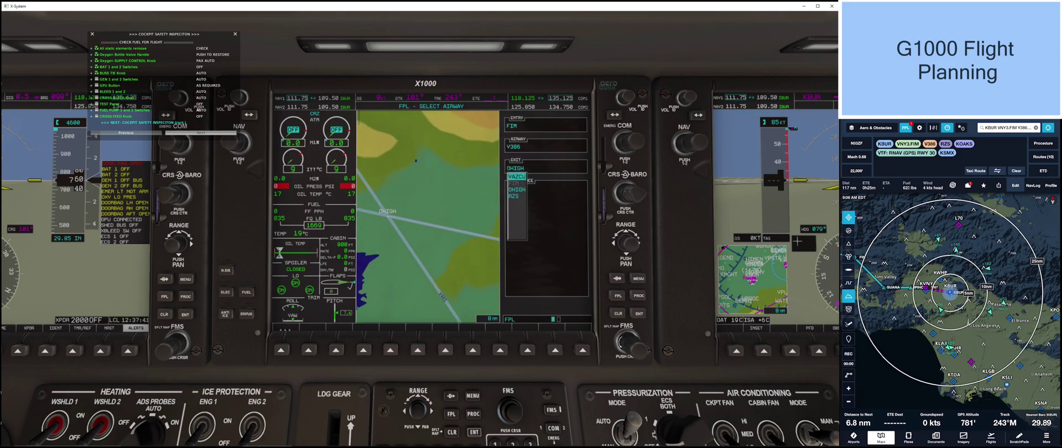
- Set the exit of airway V386 to RZS and load the airway into the flight plan
{"action": "scroll", "coordinate": [634, 337], "scroll_direction": "down", "scroll_amount": 3}
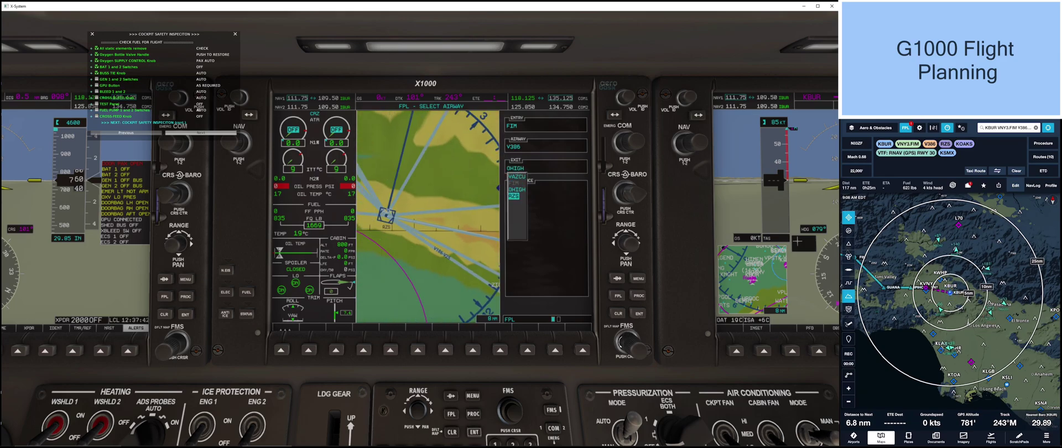
{"action": "left_click", "coordinate": [639, 313]}
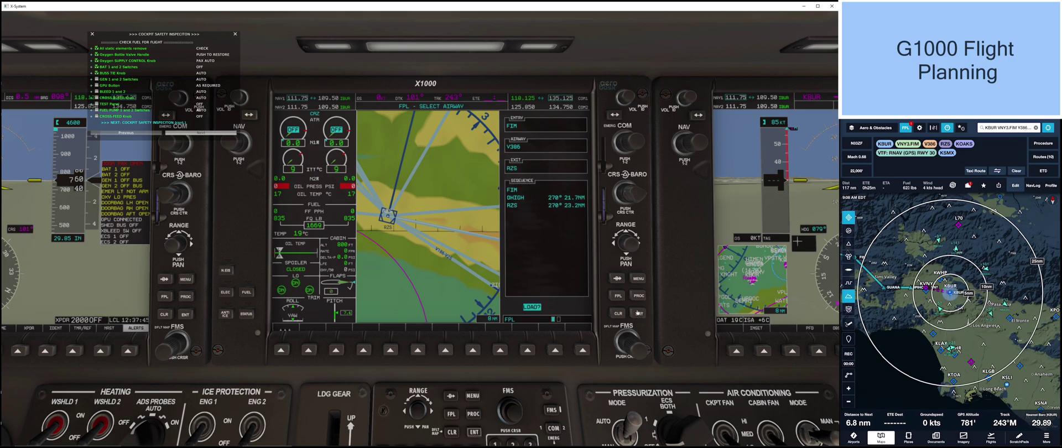
{"action": "left_click", "coordinate": [638, 314]}
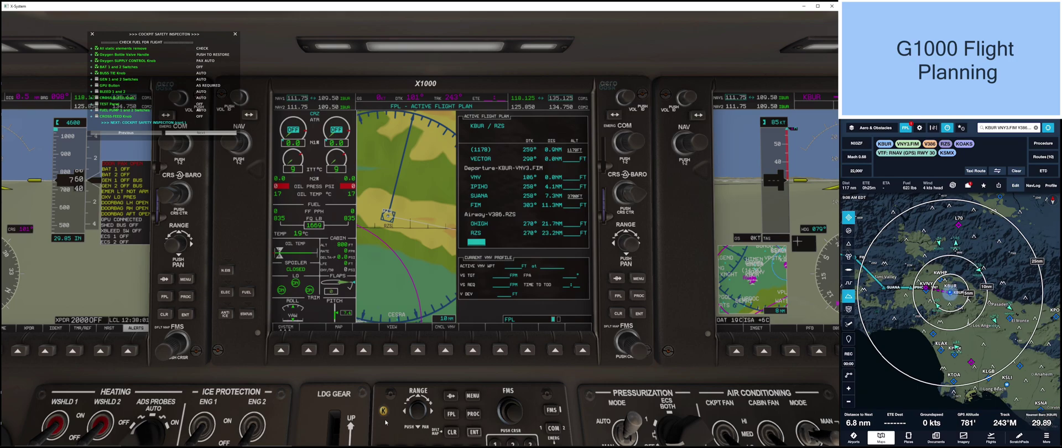
- Append waypoint KOAKS and destination airport KSMX to the end of the active flight plan
{"action": "type", "text": "KOAKS"}
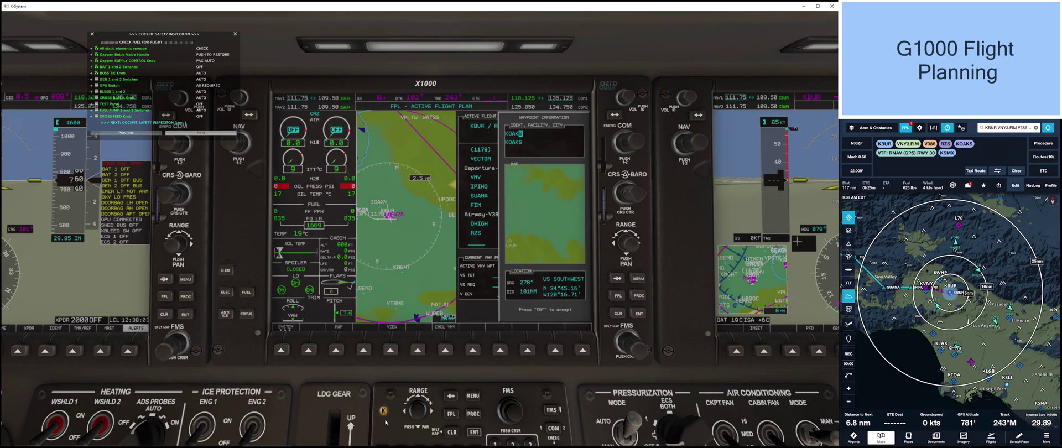
{"action": "key", "text": "Return"}
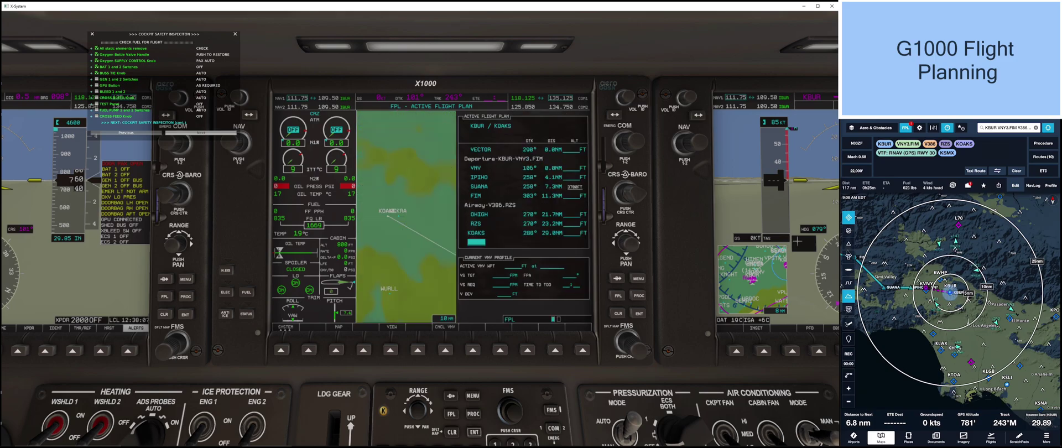
{"action": "type", "text": "KSMX"}
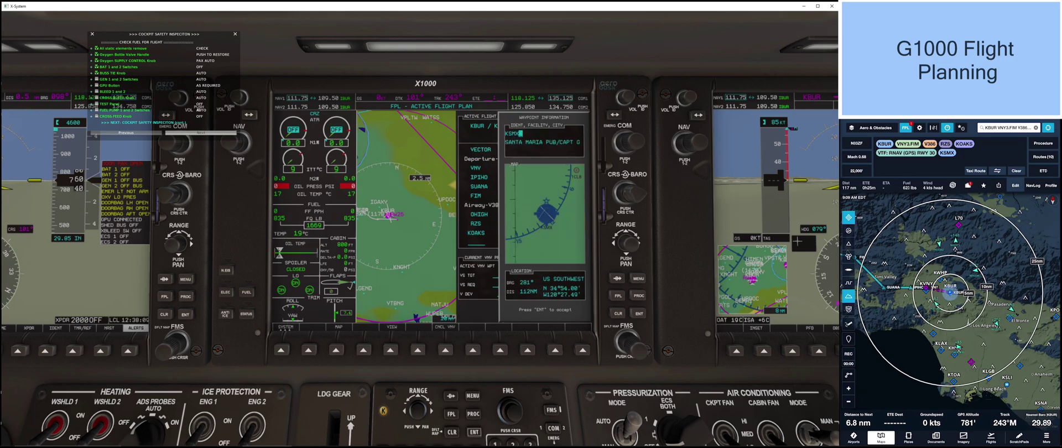
{"action": "key", "text": "Return"}
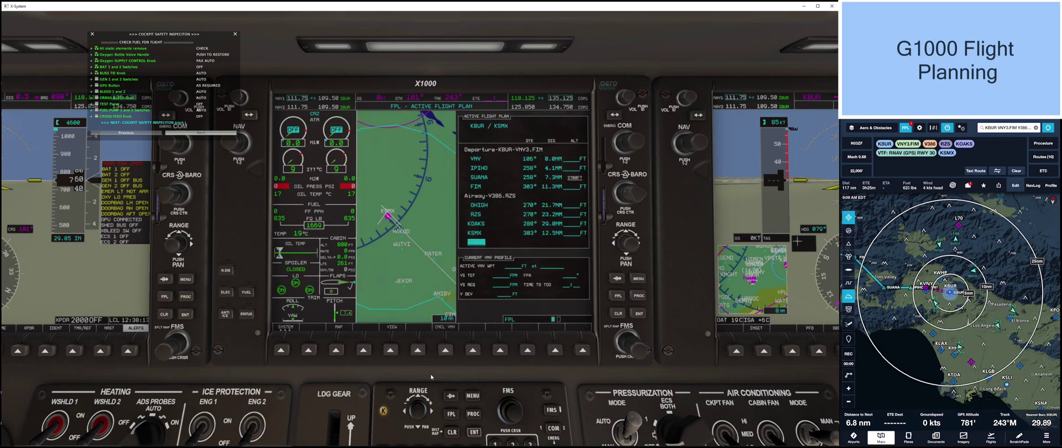
{"action": "left_click", "coordinate": [639, 279]}
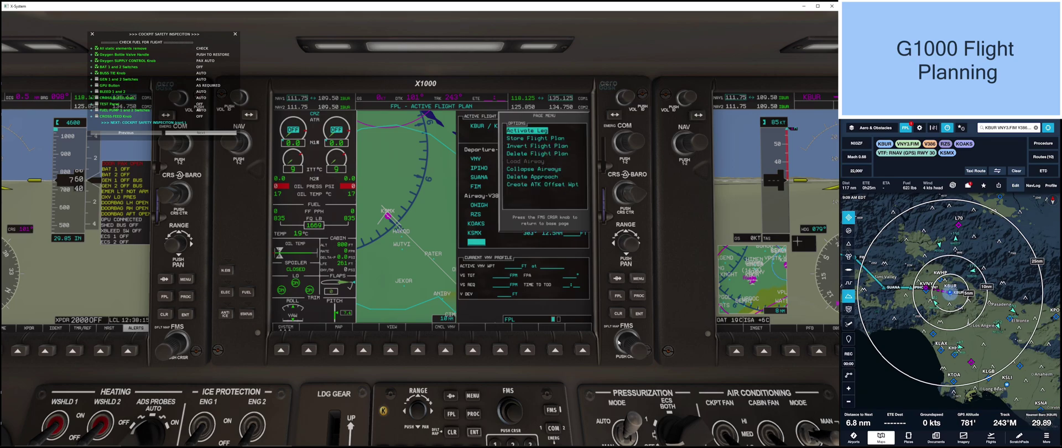
{"action": "scroll", "coordinate": [622, 342], "scroll_direction": "up", "scroll_amount": 1}
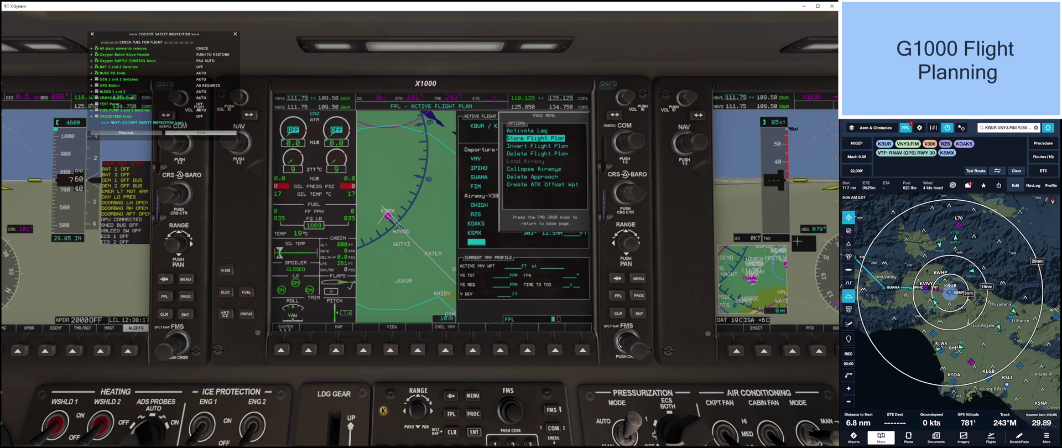
{"action": "left_click", "coordinate": [618, 313]}
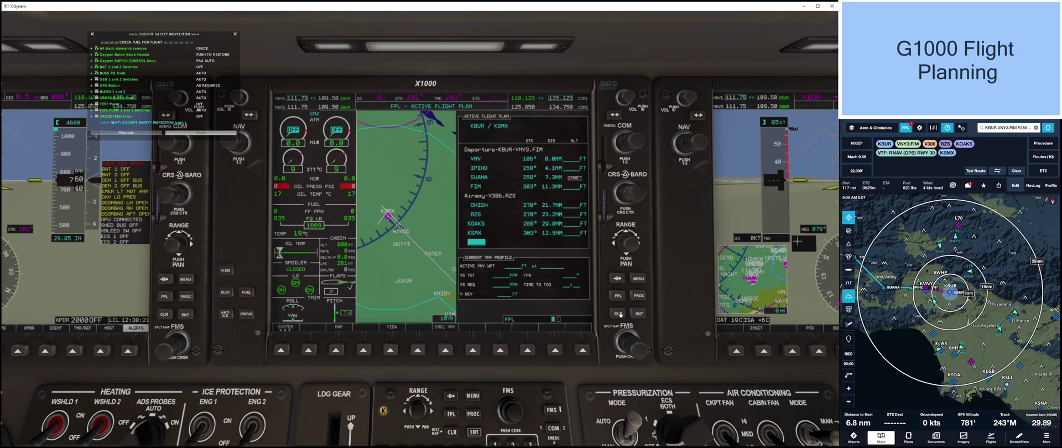
- Select the RNV30 approach for KSMX with the VECTORS transition
{"action": "left_click", "coordinate": [638, 296]}
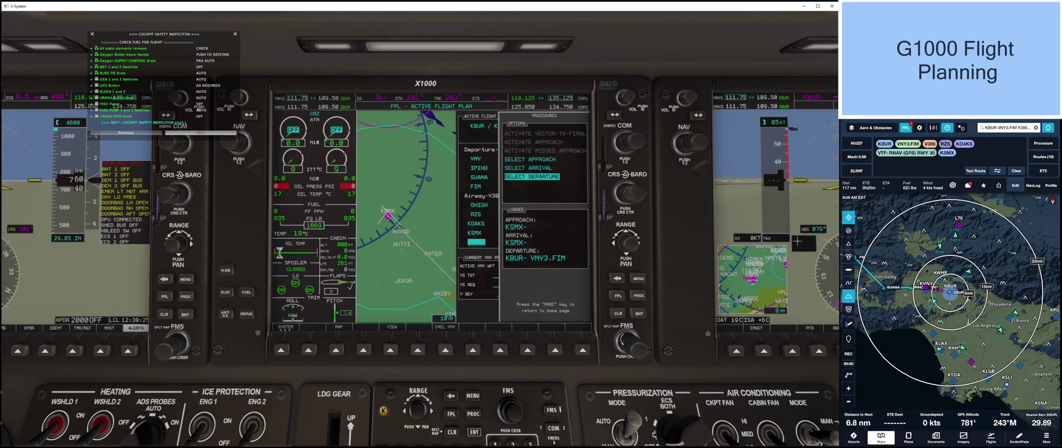
{"action": "scroll", "coordinate": [635, 326], "scroll_direction": "up", "scroll_amount": 2}
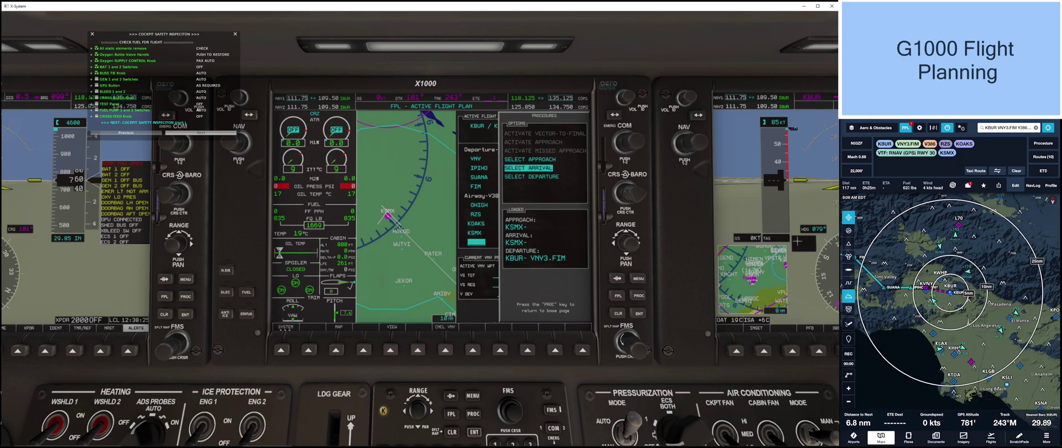
{"action": "left_click", "coordinate": [639, 313]}
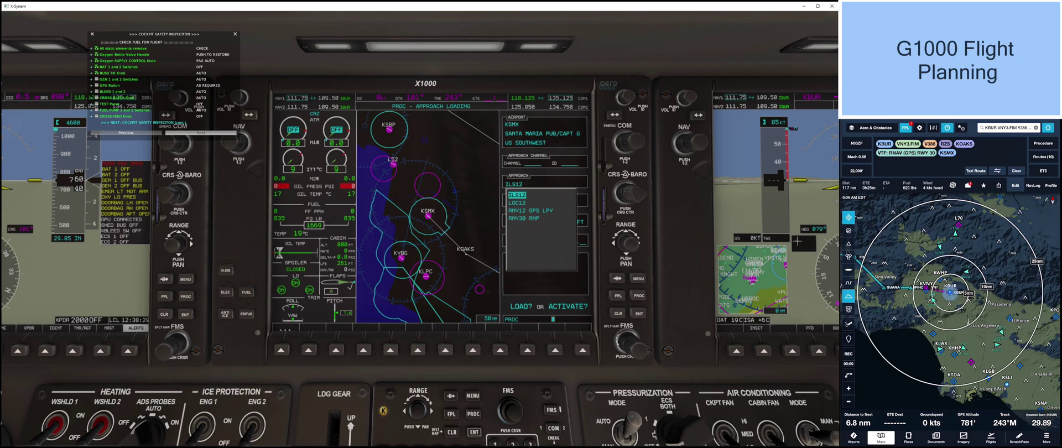
{"action": "scroll", "coordinate": [630, 340], "scroll_direction": "down", "scroll_amount": 3}
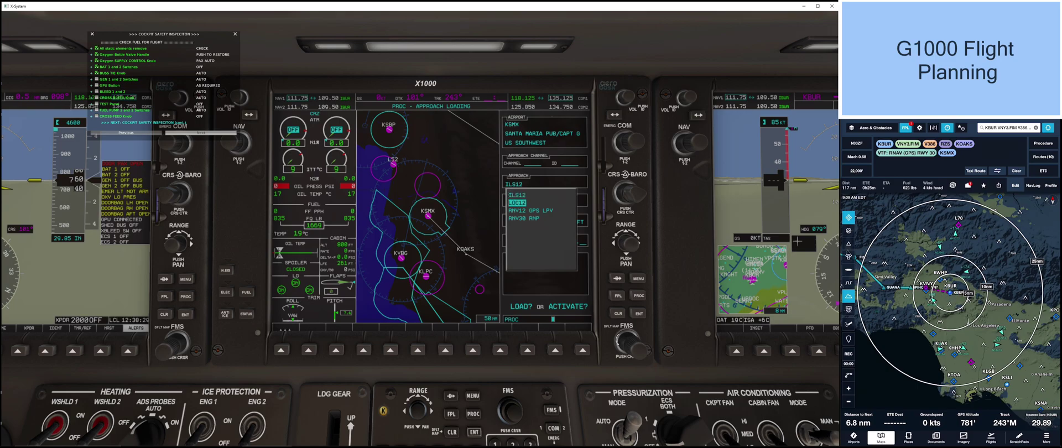
{"action": "left_click", "coordinate": [638, 314]}
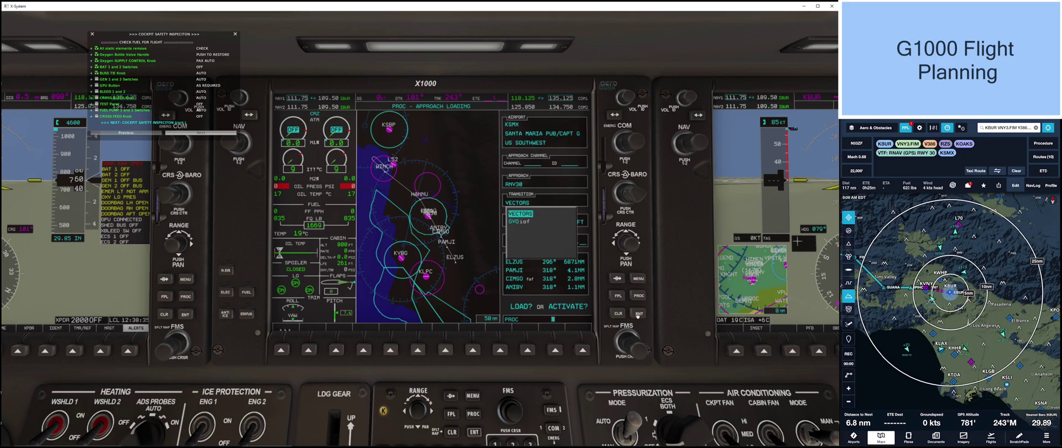
{"action": "left_click", "coordinate": [639, 314]}
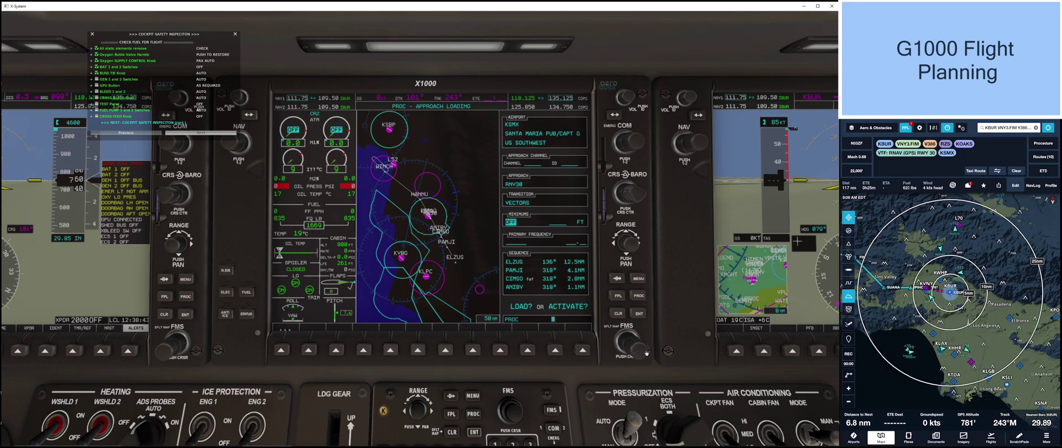
- Set the approach minimums to BARO at 0 FT and load the approach into the flight plan
{"action": "scroll", "coordinate": [631, 350], "scroll_direction": "up", "scroll_amount": 1}
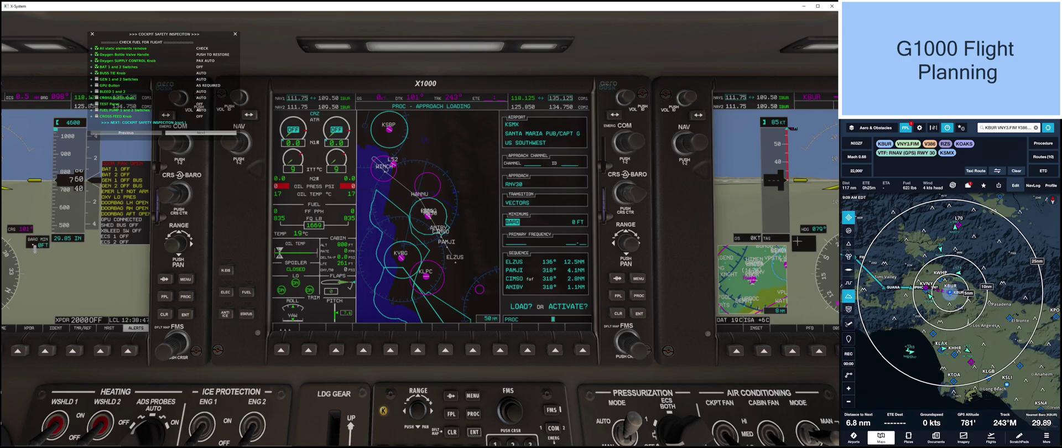
{"action": "left_click", "coordinate": [640, 315]}
{"action": "left_click", "coordinate": [640, 315]}
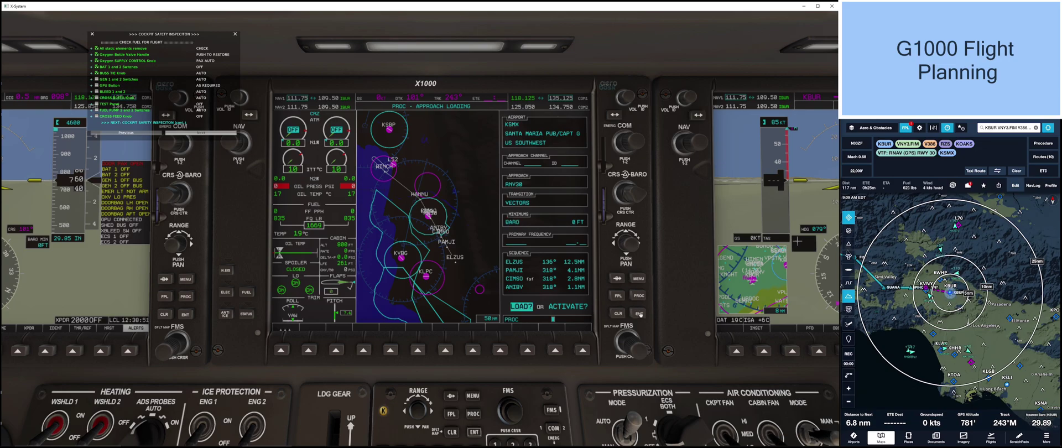
{"action": "left_click", "coordinate": [640, 314]}
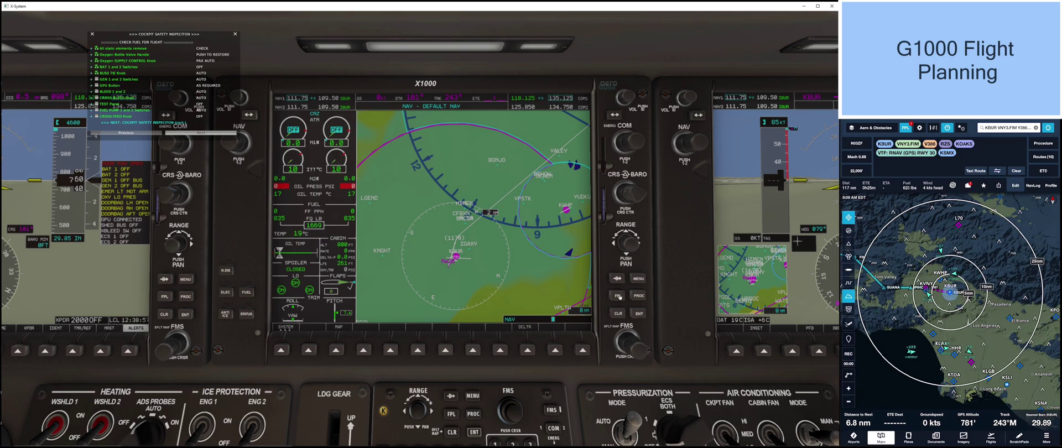
- Set the altitude constraint for waypoint KOAKS in the active flight plan to 2500 FT
{"action": "left_click", "coordinate": [618, 296]}
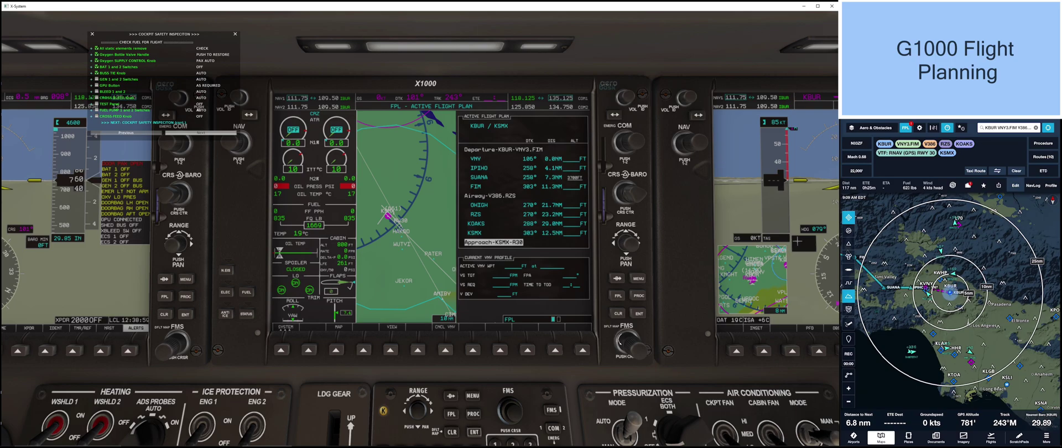
{"action": "scroll", "coordinate": [623, 341], "scroll_direction": "down", "scroll_amount": 6}
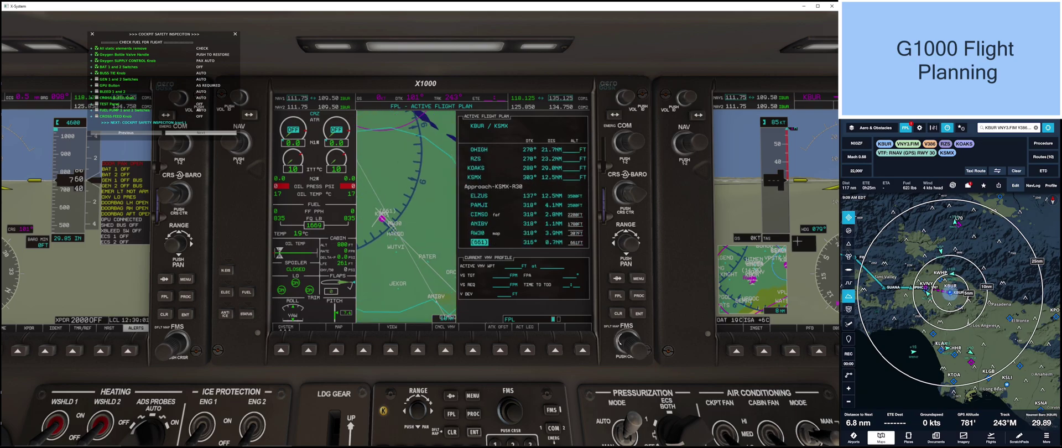
{"action": "scroll", "coordinate": [623, 340], "scroll_direction": "down", "scroll_amount": 1}
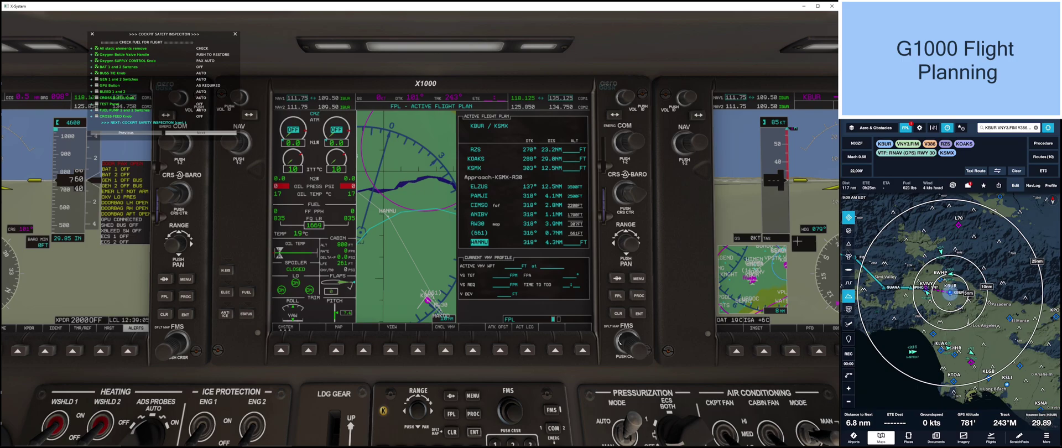
{"action": "scroll", "coordinate": [623, 340], "scroll_direction": "up", "scroll_amount": 5}
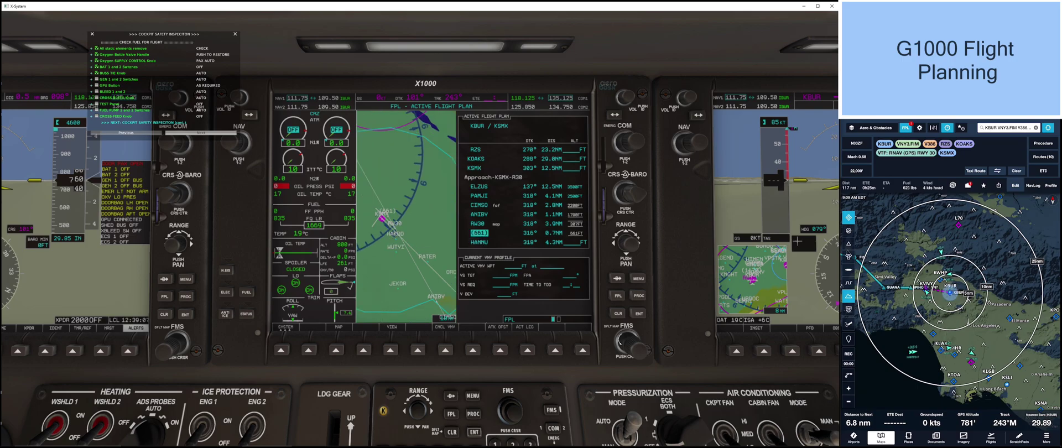
{"action": "scroll", "coordinate": [523, 183], "scroll_direction": "up", "scroll_amount": 4}
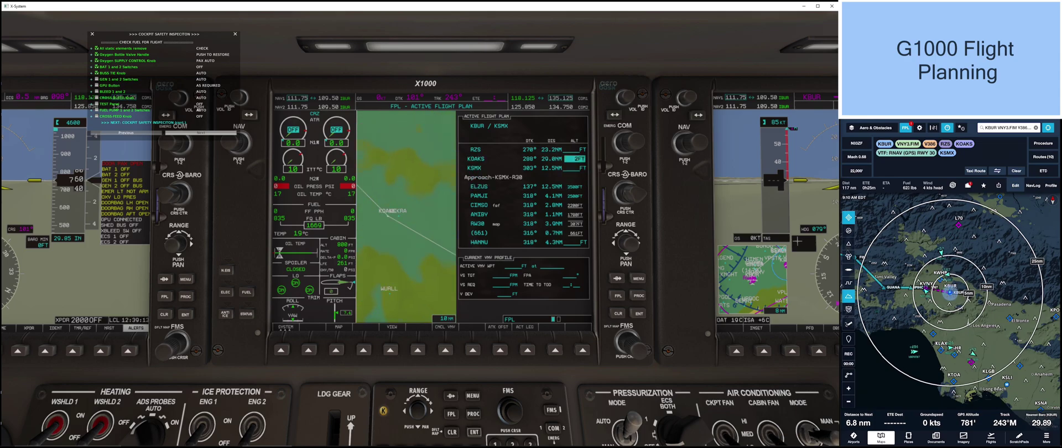
{"action": "left_click", "coordinate": [473, 432]}
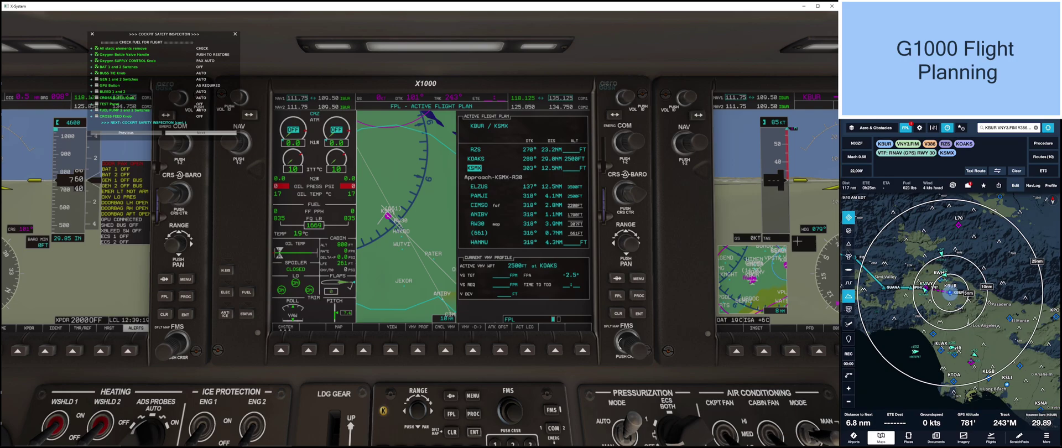
- Review the approach waypoint altitudes and the current VNV profile's flight path angle, and return to the navigation map
{"action": "scroll", "coordinate": [623, 343], "scroll_direction": "up", "scroll_amount": 5}
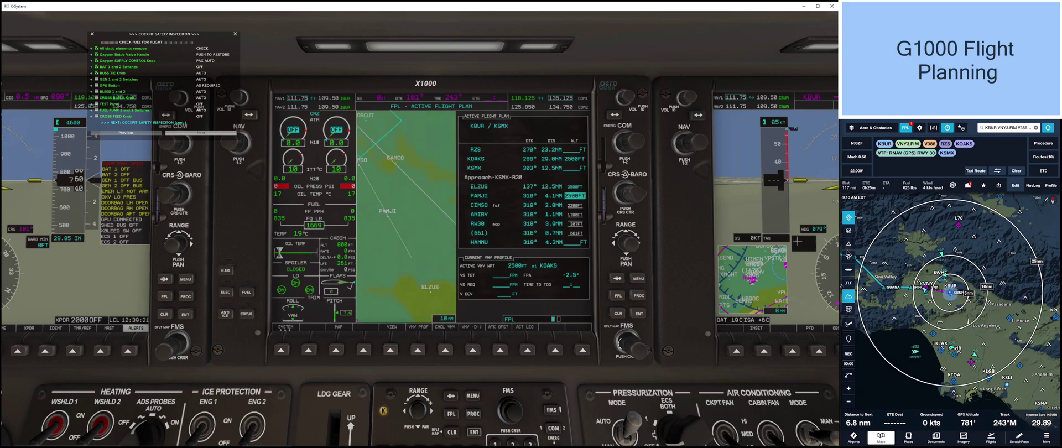
{"action": "scroll", "coordinate": [623, 343], "scroll_direction": "up", "scroll_amount": 10}
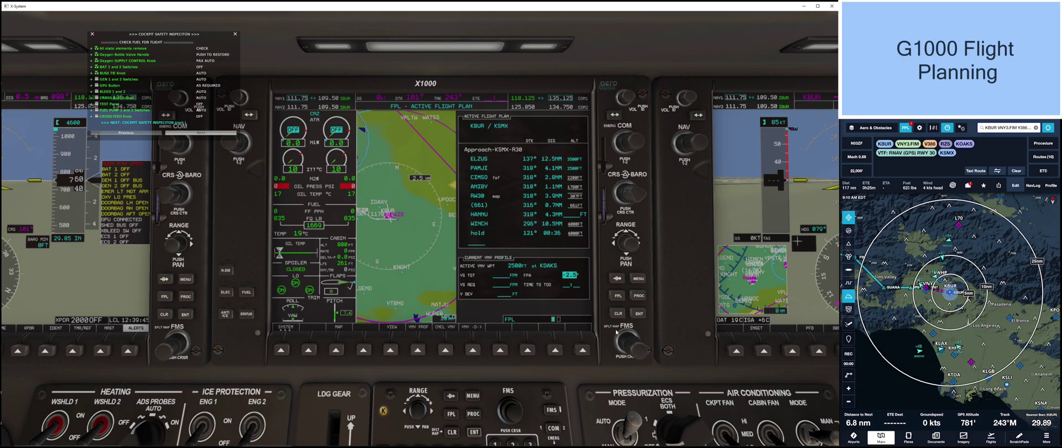
{"action": "left_click", "coordinate": [636, 313]}
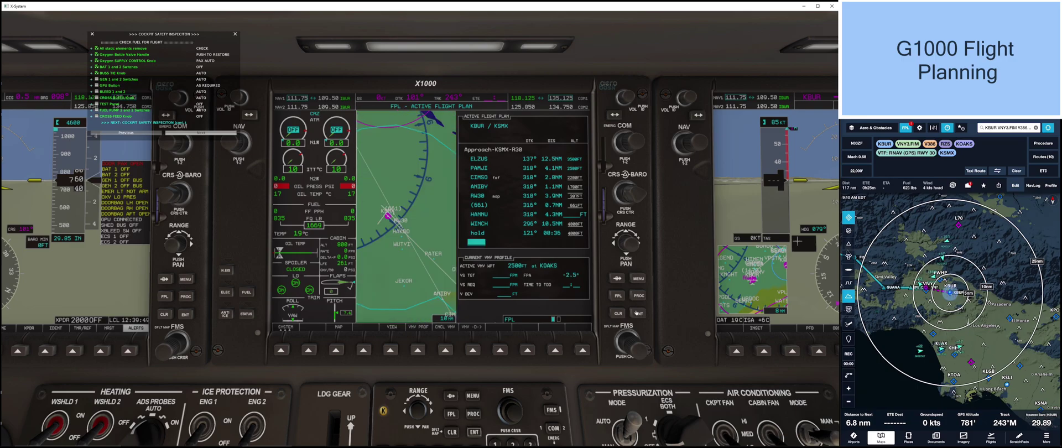
{"action": "left_click", "coordinate": [618, 296]}
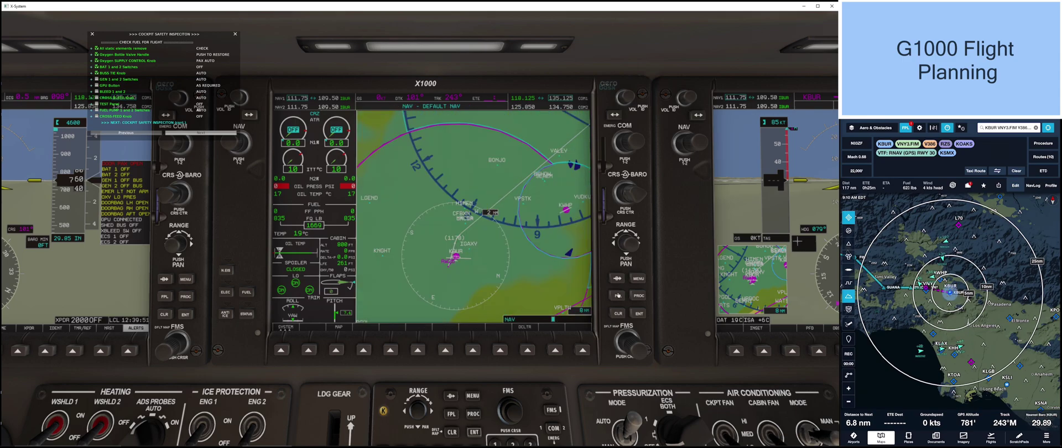